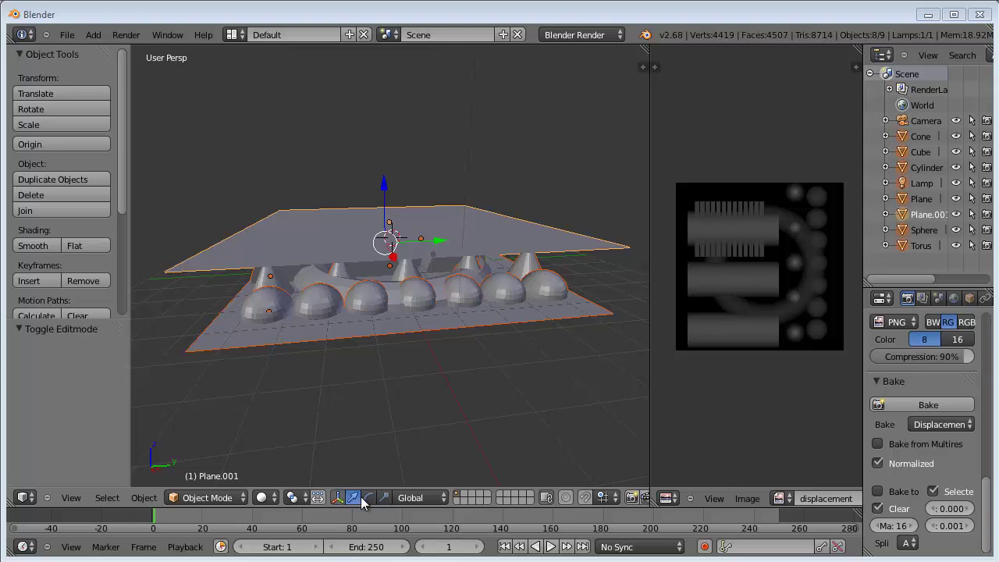
Step: Switch the 3D view to an empty scene layer so no objects are visible
left_click(465, 494)
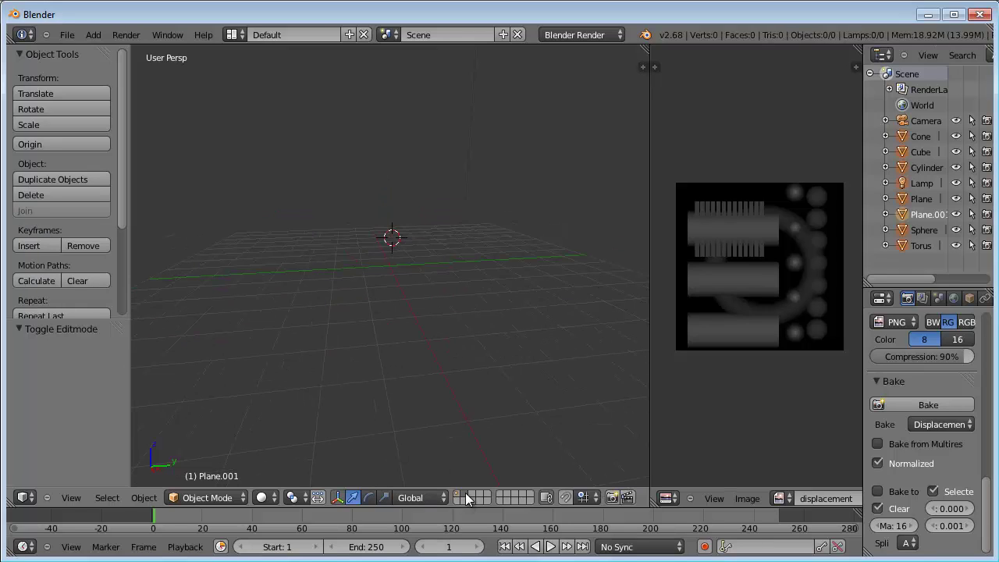
Step: Add a plane at the 3D cursor and scale it uniformly to 3.456
left_click(386, 264)
key("shift+a")
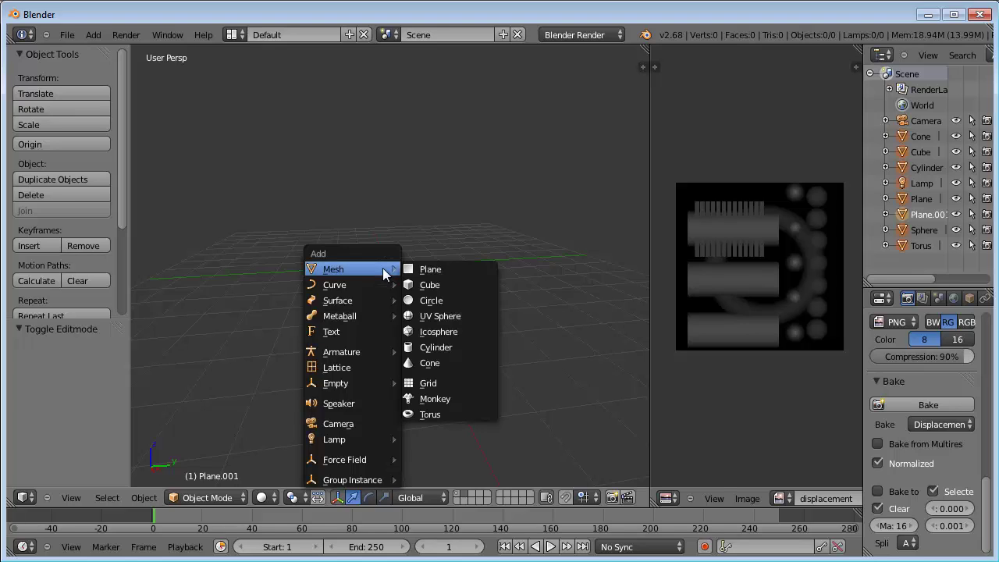
left_click(411, 269)
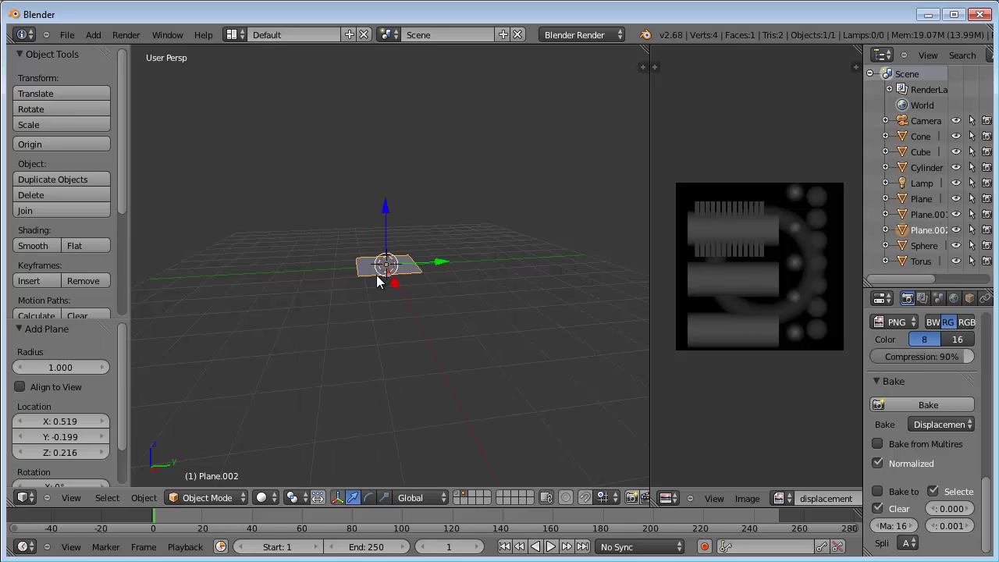
key("s")
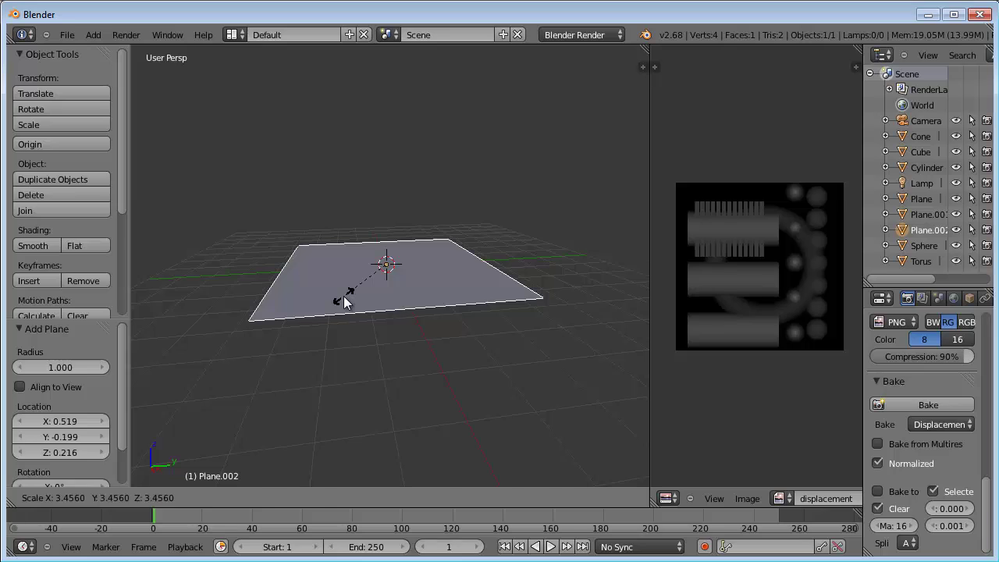
left_click(344, 302)
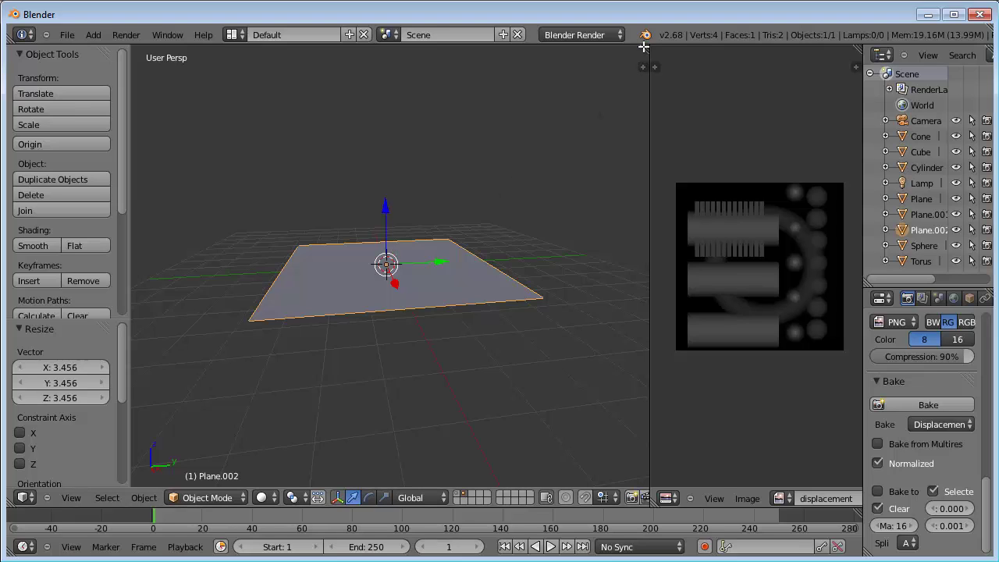
Step: Split off a second view area, then merge it back into the main 3D view
left_click_drag(633, 47, 522, 55)
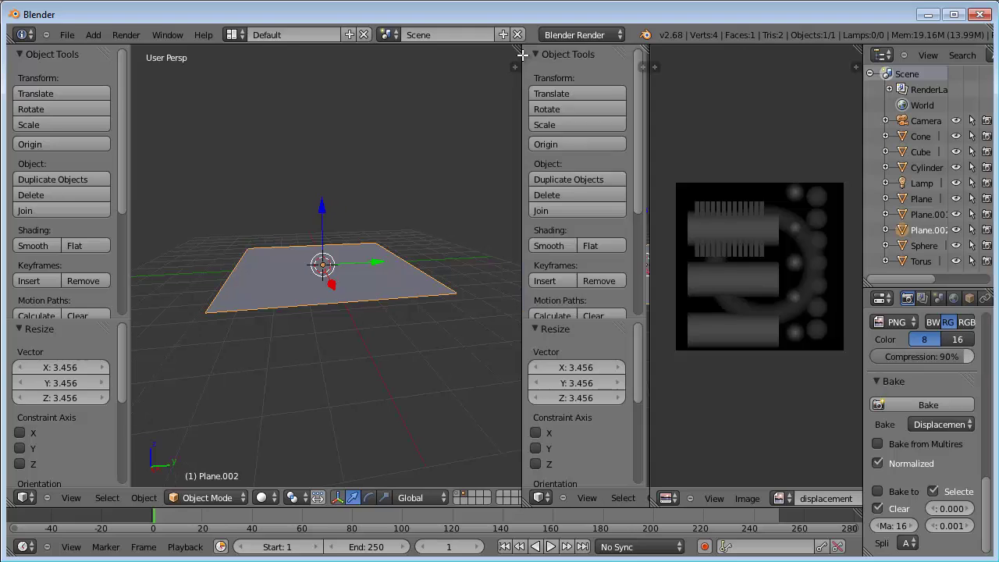
left_click_drag(522, 54, 626, 55)
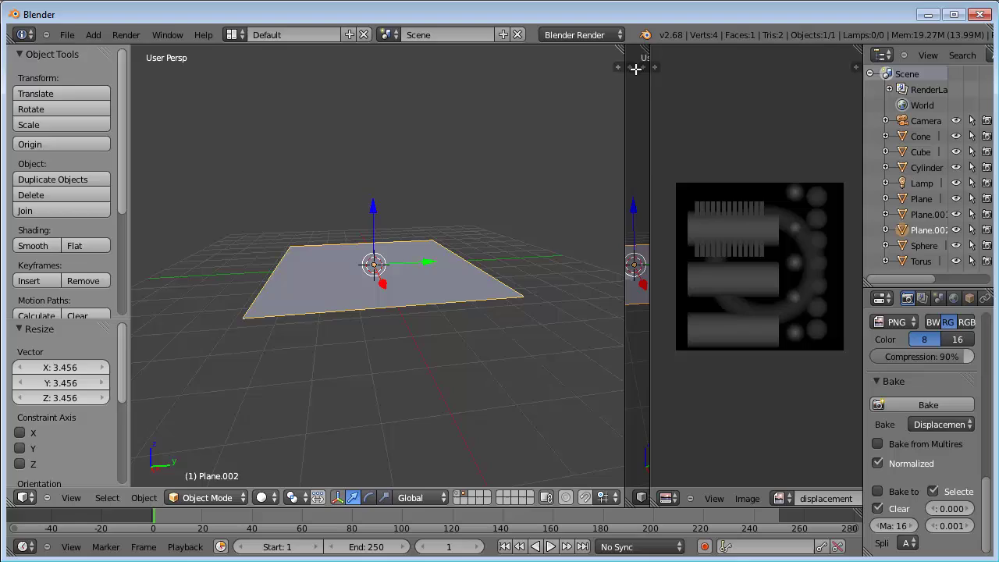
left_click_drag(636, 68, 577, 72)
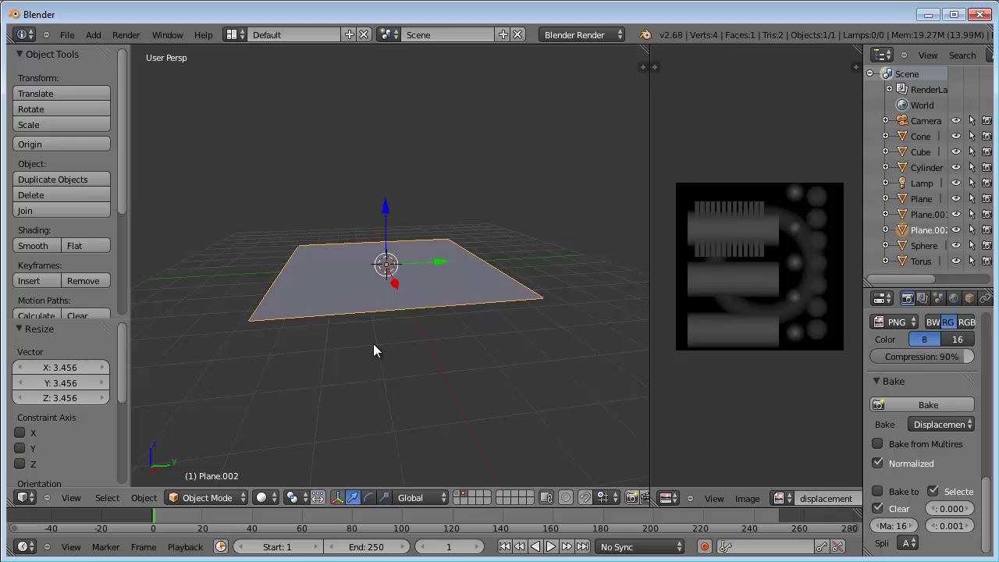
Step: Enter Edit Mode on Plane.002 and reset its UVs to cover the full image
key("Tab")
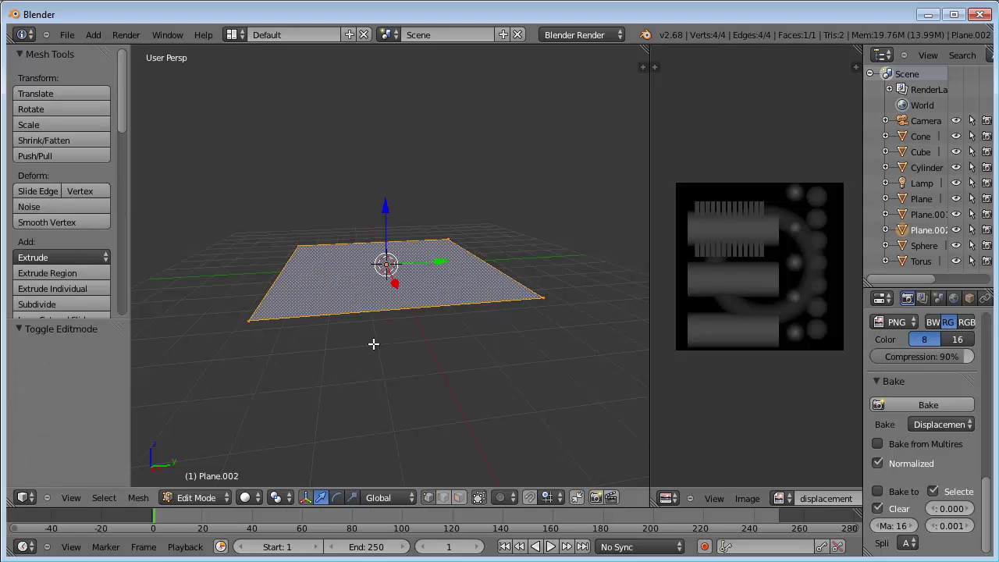
key("u")
left_click(374, 344)
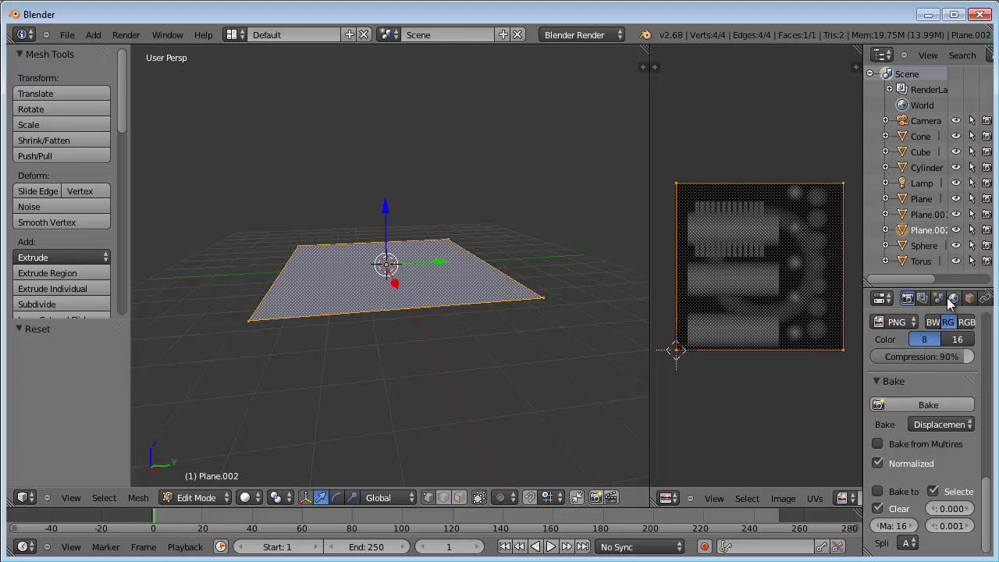
middle_click_drag(944, 309, 858, 309)
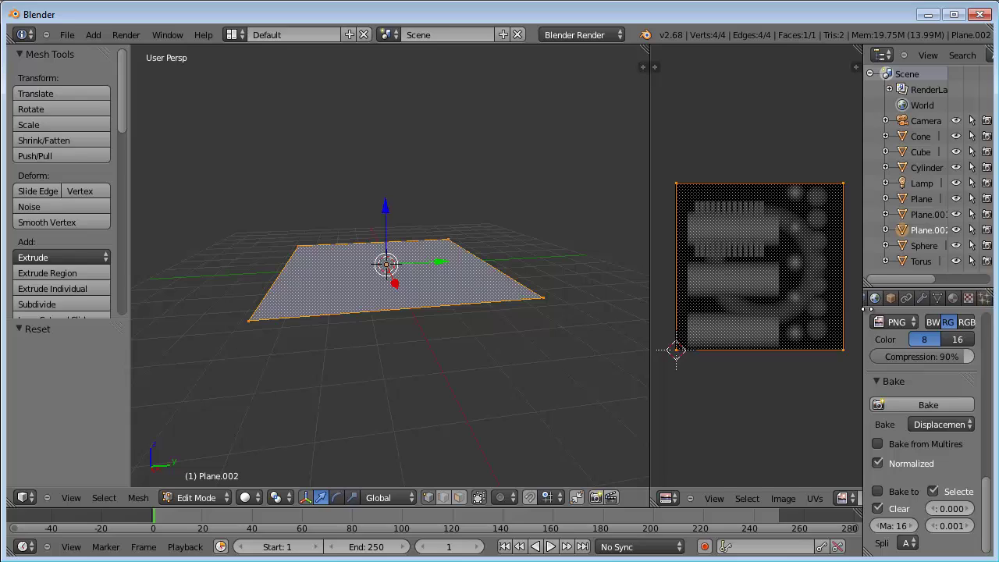
Step: Add a Subdivision Surface modifier set to Simple with 4 viewport levels
left_click(915, 298)
left_click(916, 351)
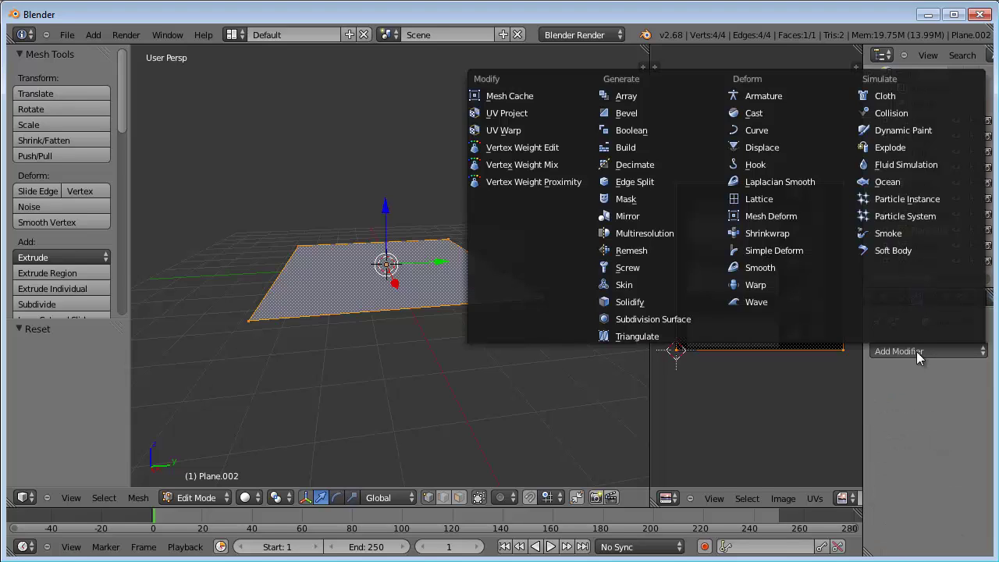
left_click(663, 318)
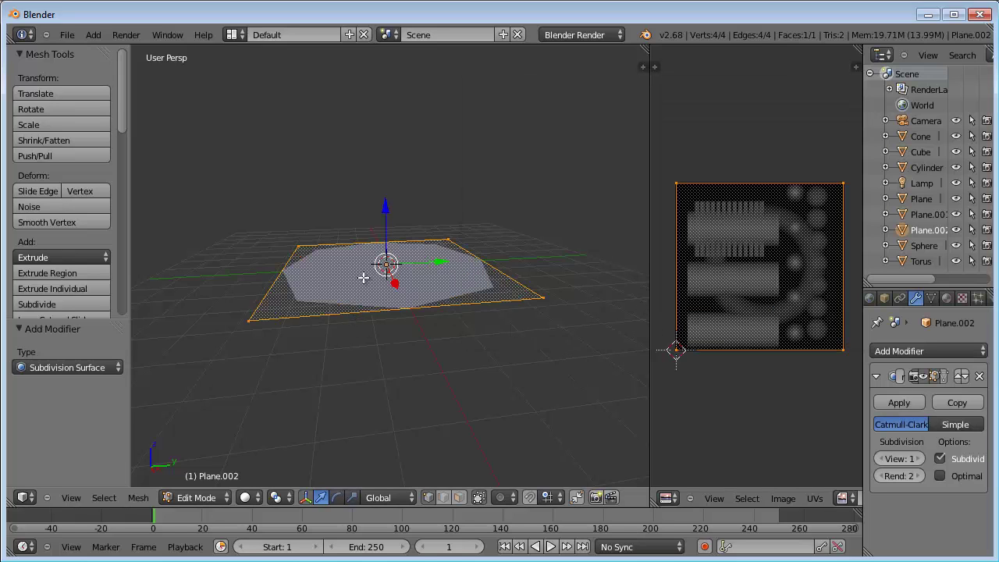
left_click(916, 459)
left_click(916, 459)
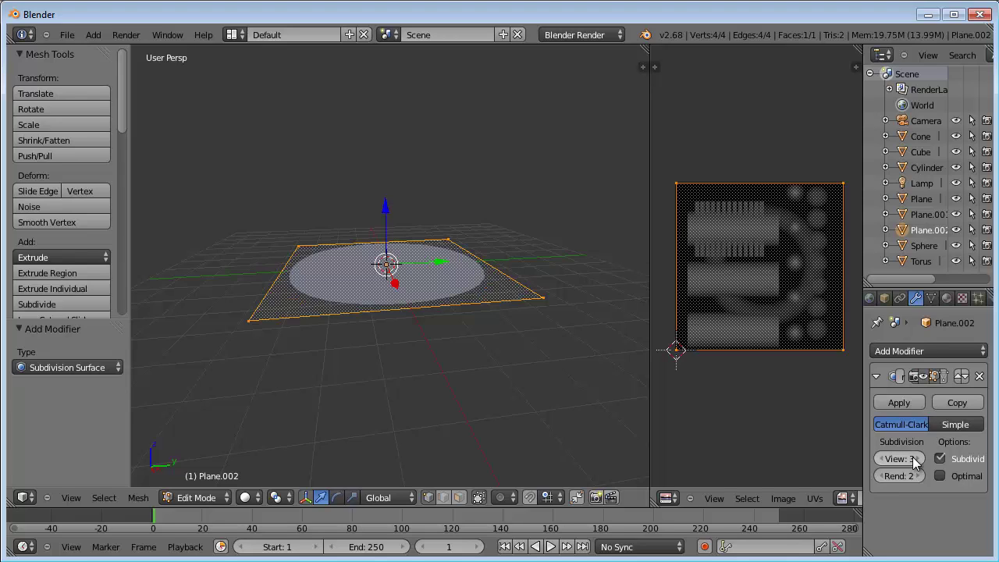
left_click(915, 459)
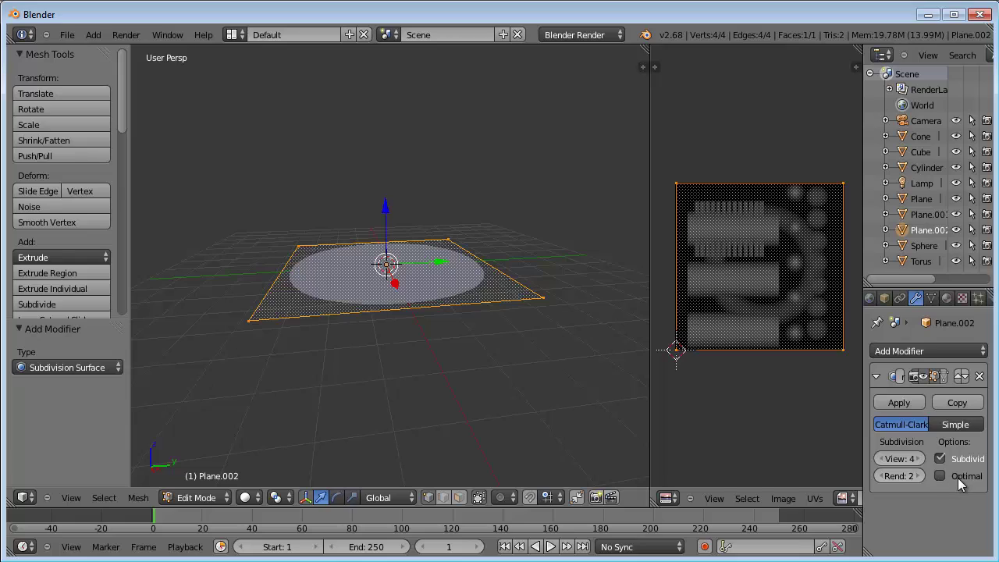
left_click(949, 424)
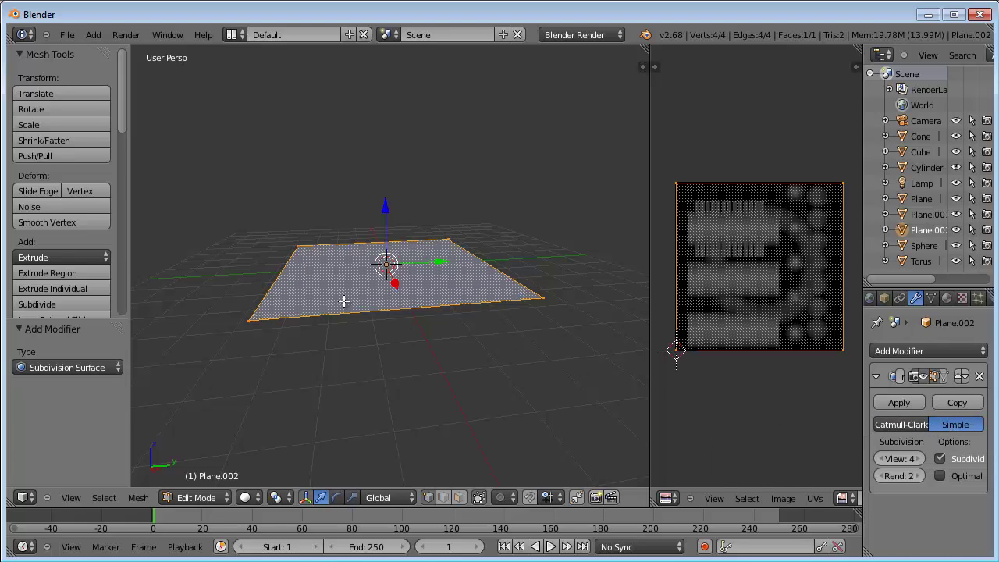
Step: Scale the plane's mesh up slightly and enlarge the properties area
key("s")
left_click(309, 227)
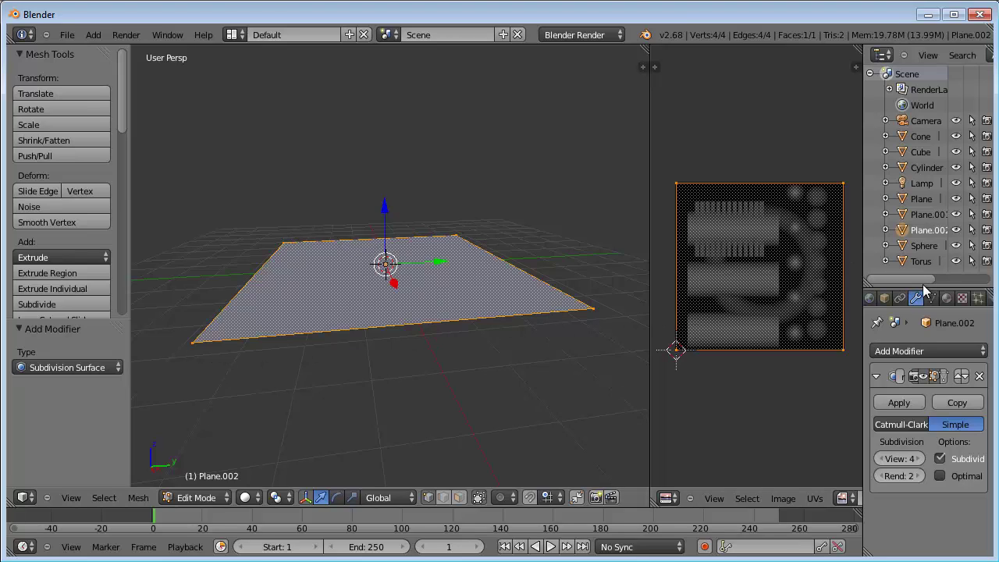
left_click_drag(921, 286, 919, 157)
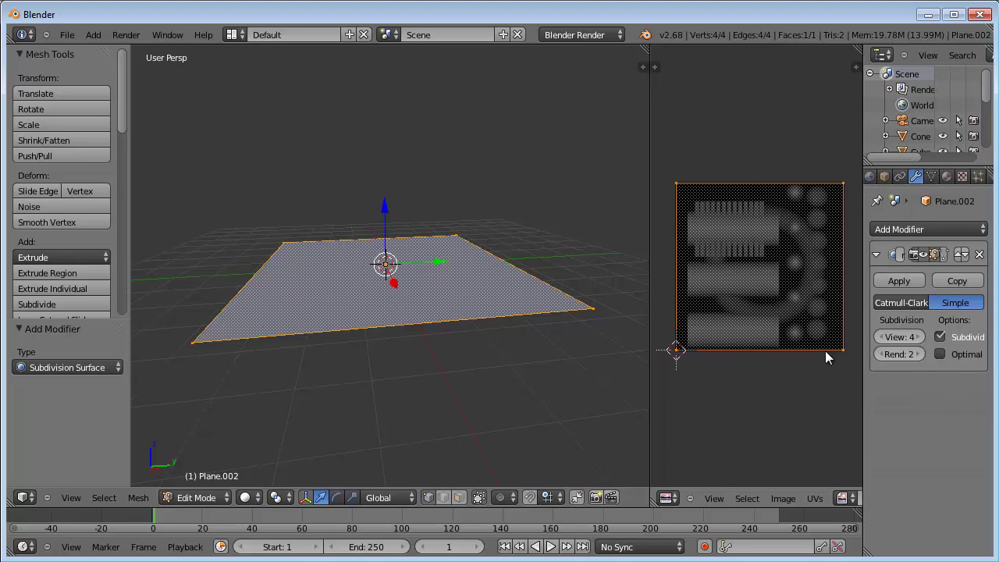
Step: Add a Displace modifier below the Subdivision Surface on Plane.002
left_click(927, 227)
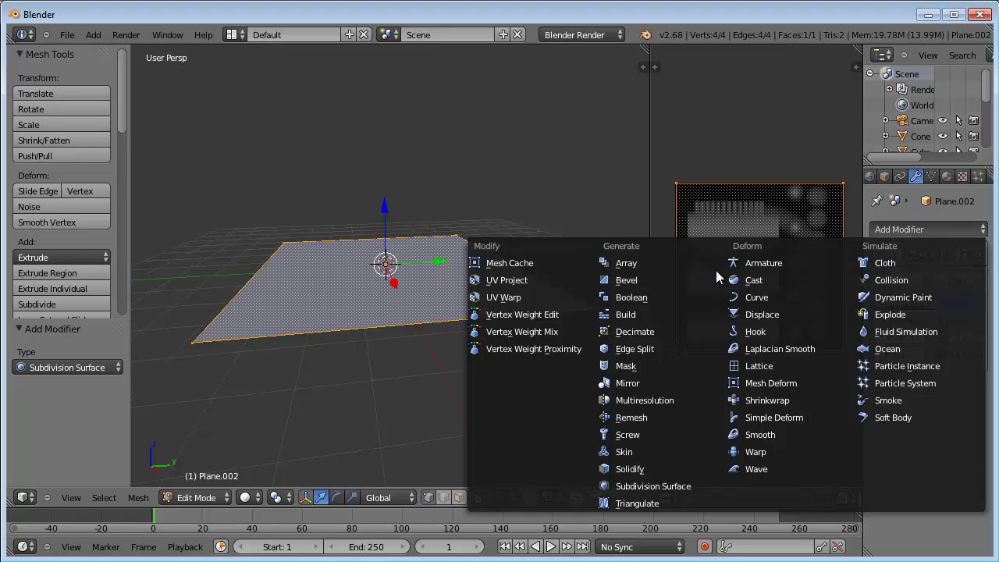
left_click(753, 317)
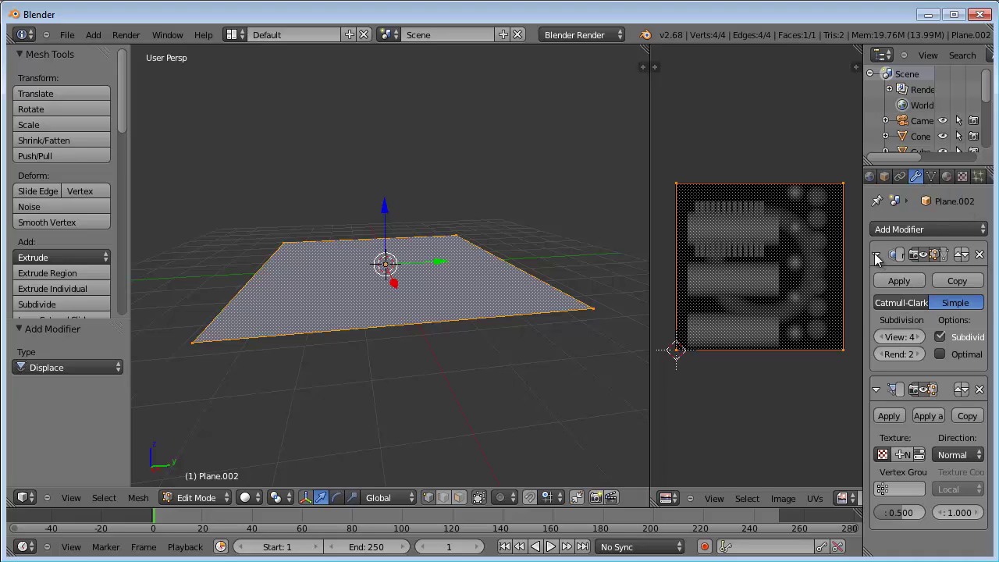
left_click_drag(861, 249, 807, 254)
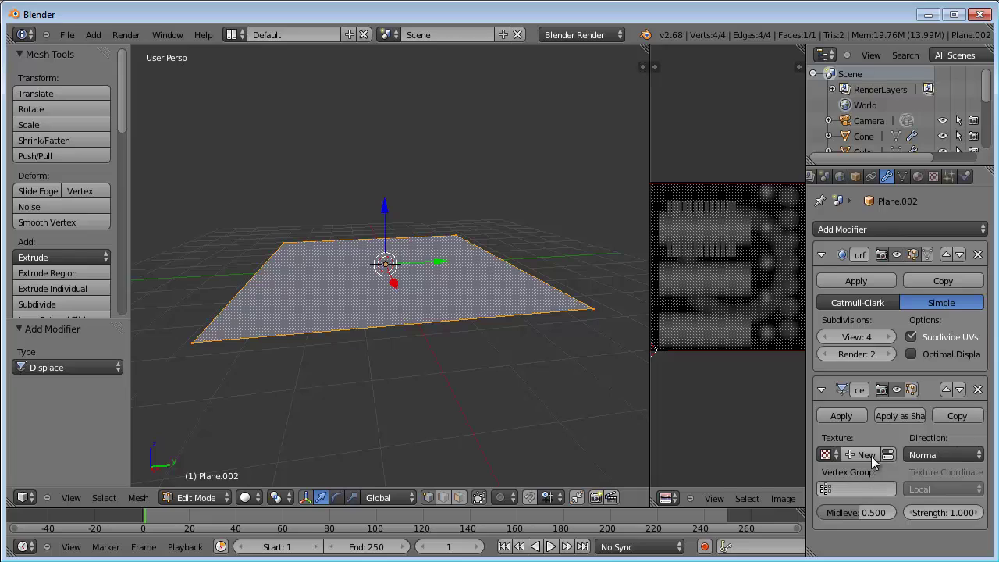
Step: Assign the texture 'Tex' to the Displace modifier and set its type to Image or Movie
left_click(834, 454)
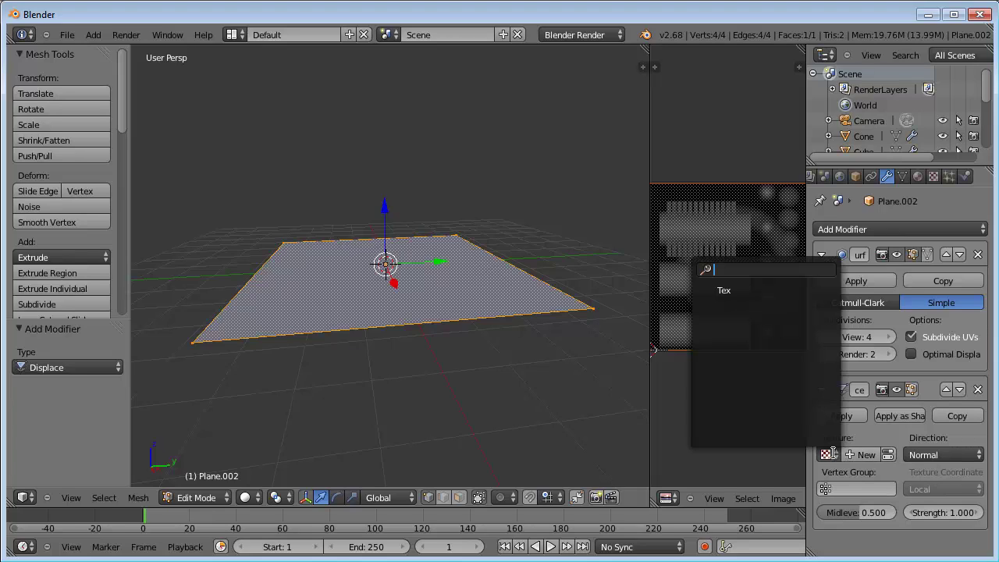
left_click(735, 291)
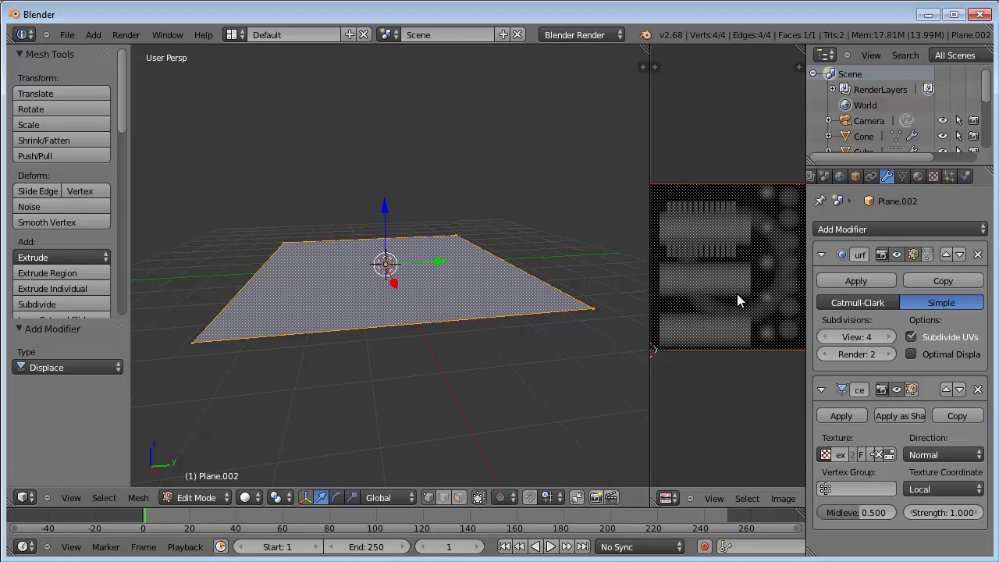
left_click(885, 451)
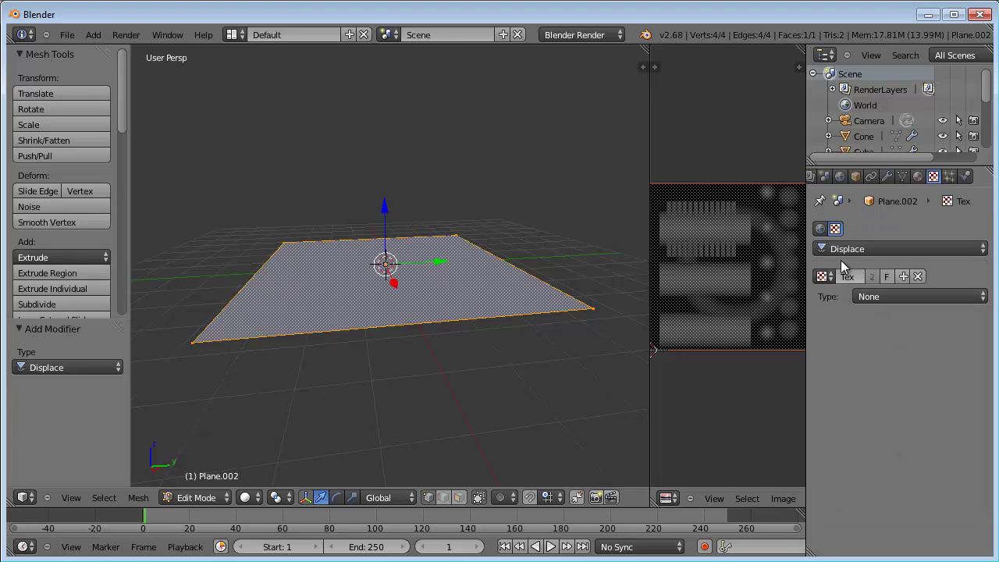
left_click(877, 298)
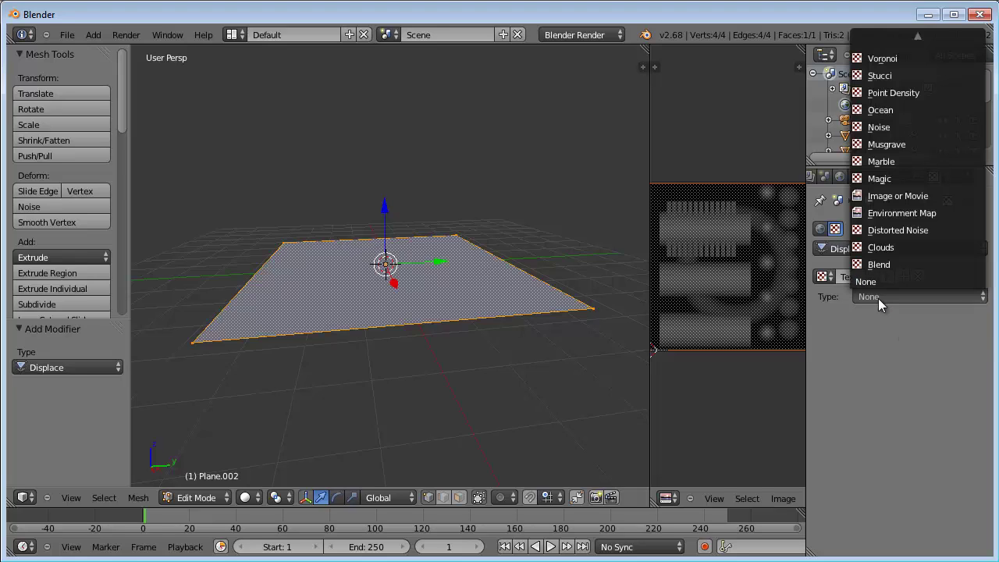
left_click(885, 198)
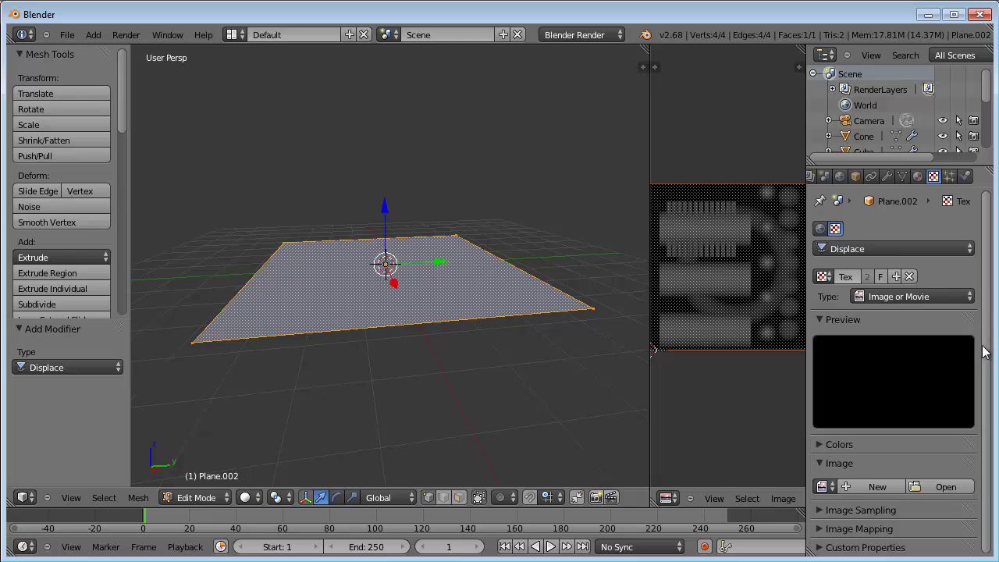
Step: Load the displacement image into the texture and review its Image Mapping settings
left_click(824, 486)
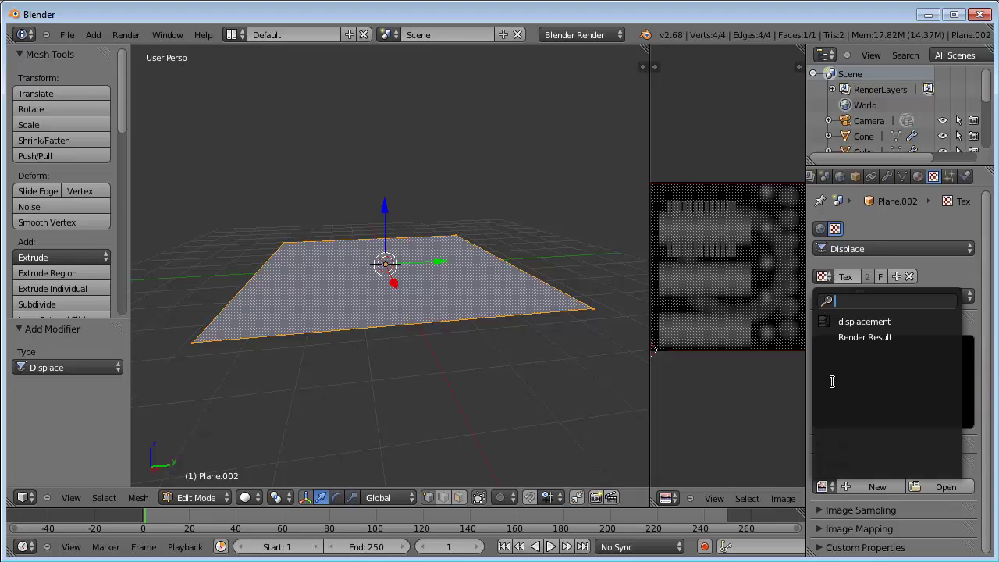
left_click(842, 322)
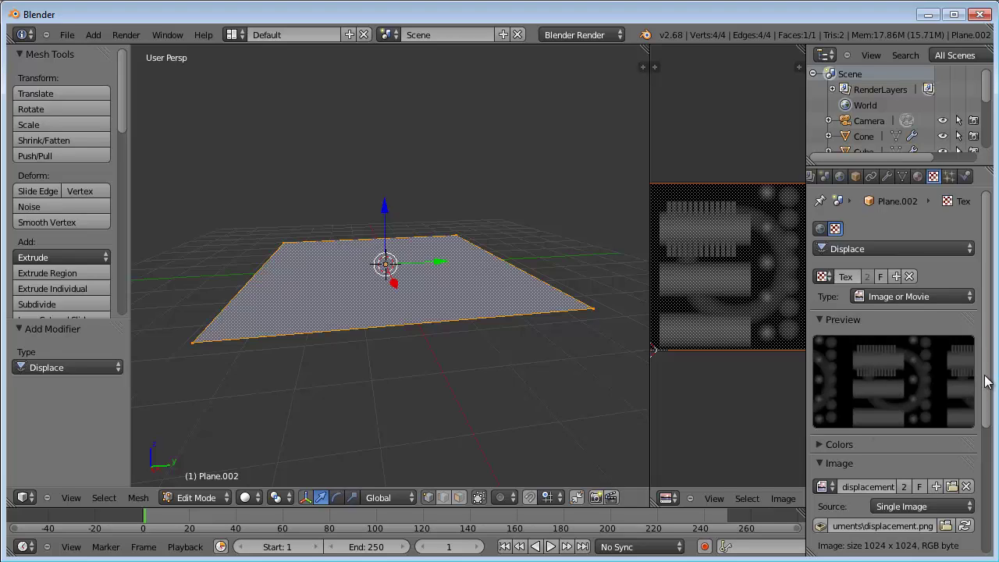
left_click_drag(988, 386, 992, 507)
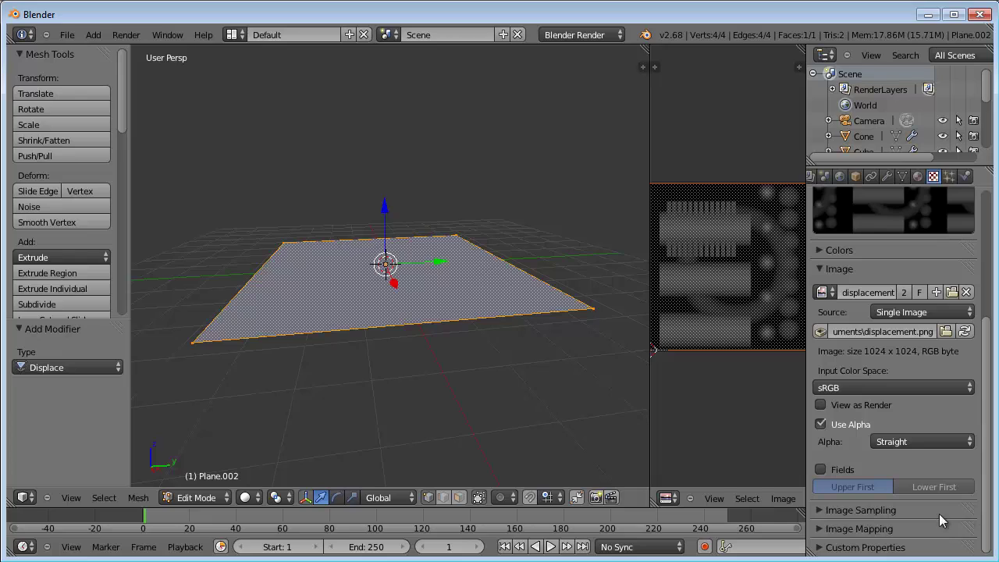
left_click(819, 533)
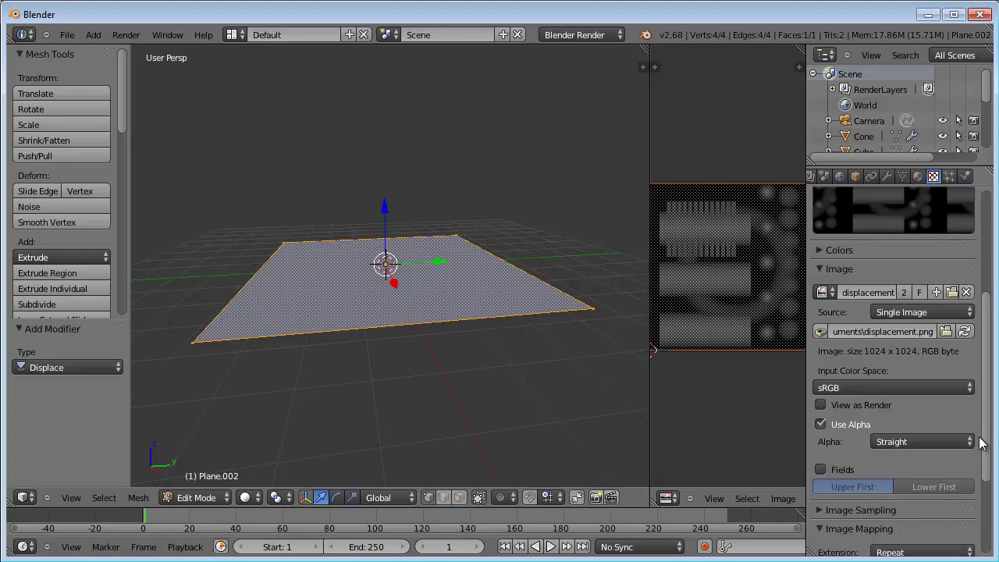
left_click_drag(987, 440, 988, 501)
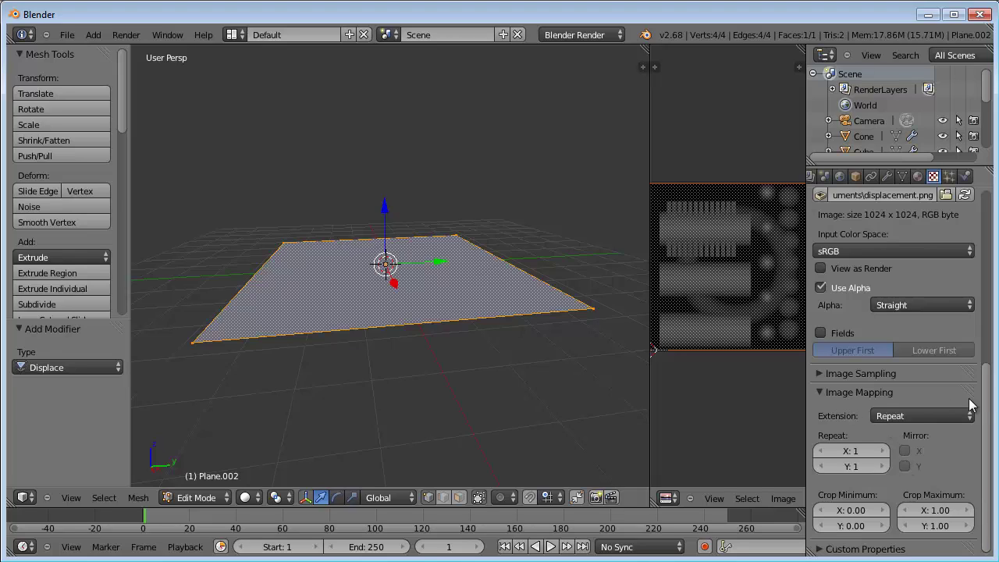
scroll(980, 379, "up", 2)
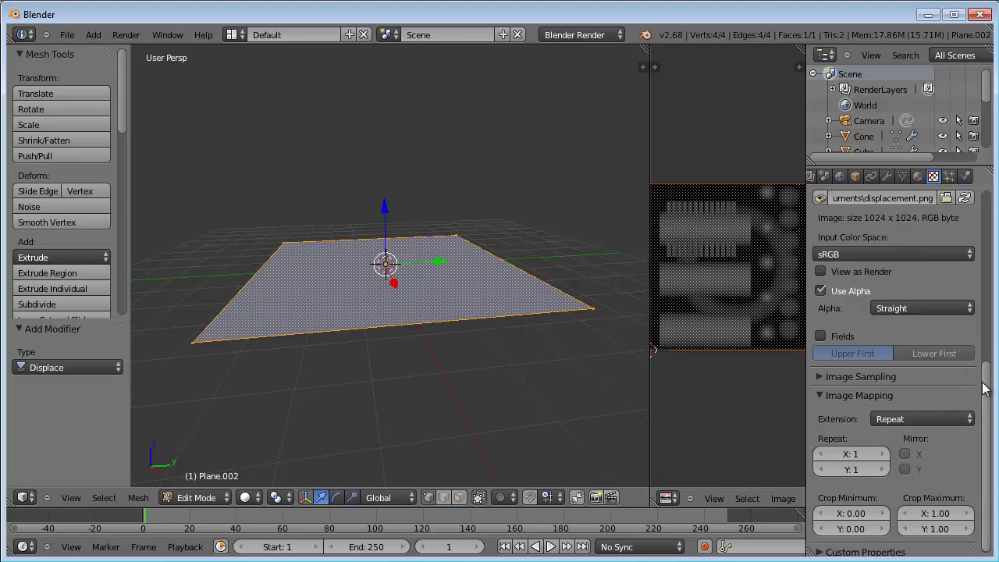
left_click(887, 178)
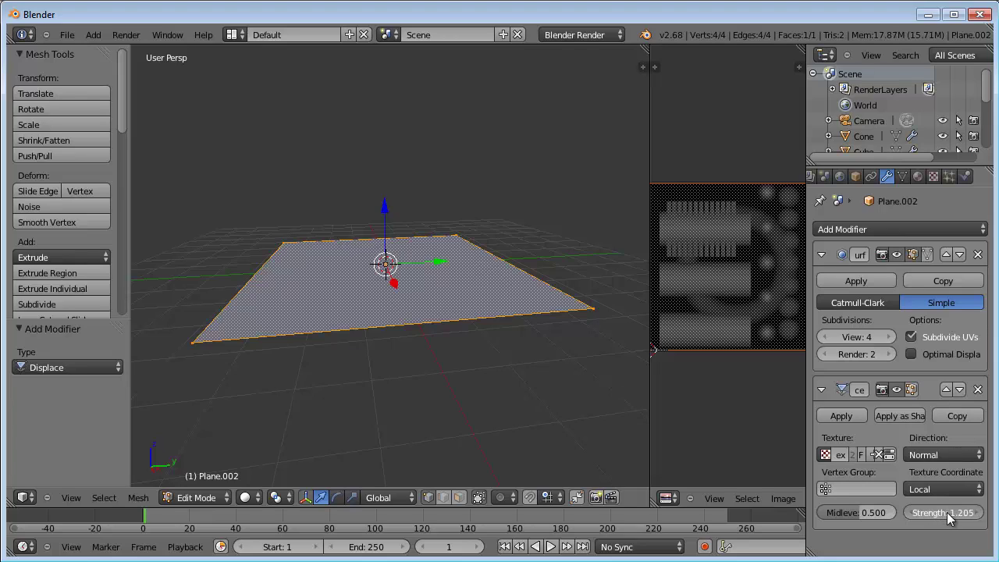
Step: Show the Displace effect in Edit Mode and set its strength to 0.940, orbiting to inspect
left_click(905, 388)
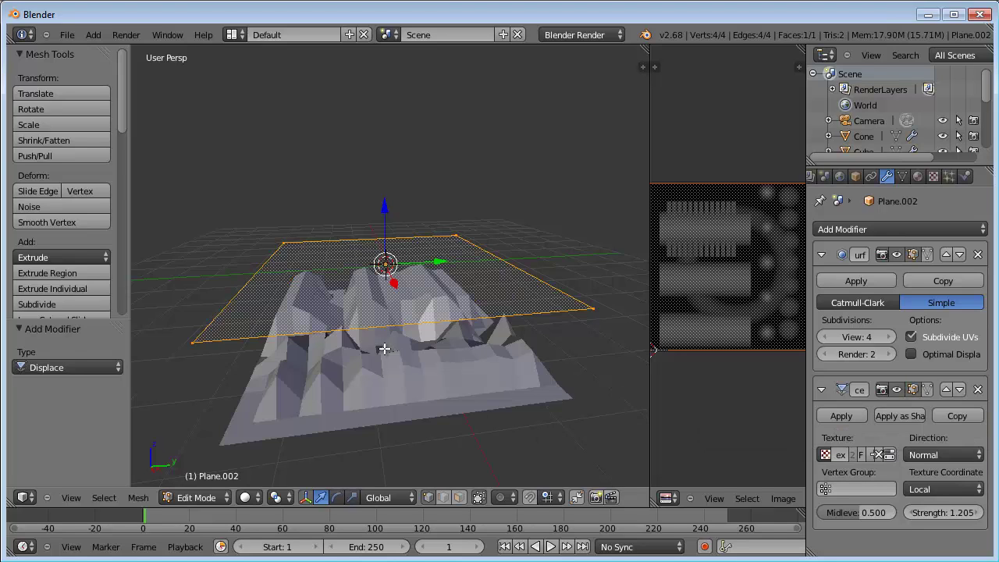
left_click(978, 513)
left_click(909, 511)
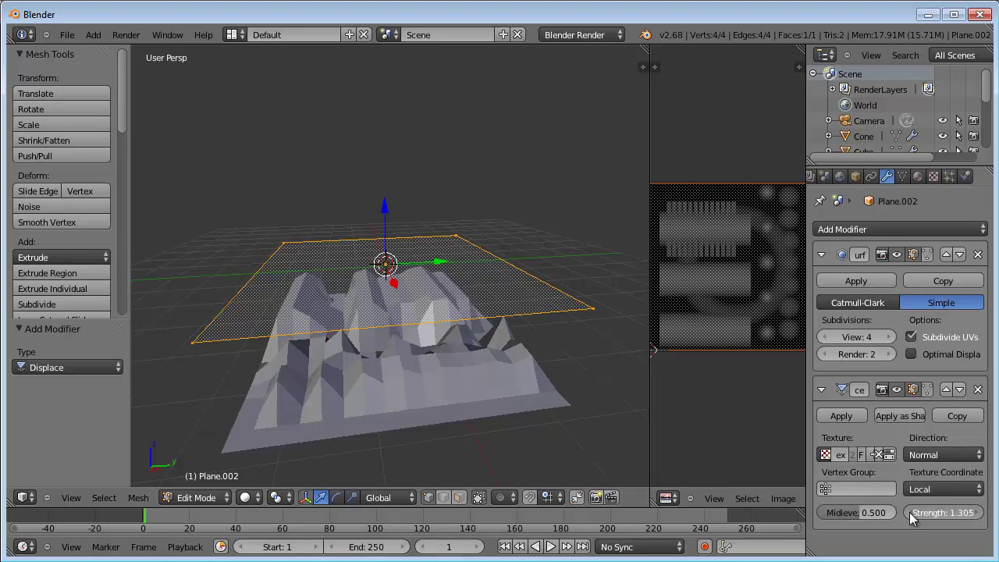
left_click_drag(908, 512, 874, 512)
mouse_move(249, 350)
middle_mouse_down()
mouse_move(468, 336)
mouse_move(599, 363)
mouse_move(597, 332)
mouse_move(582, 317)
middle_mouse_up()
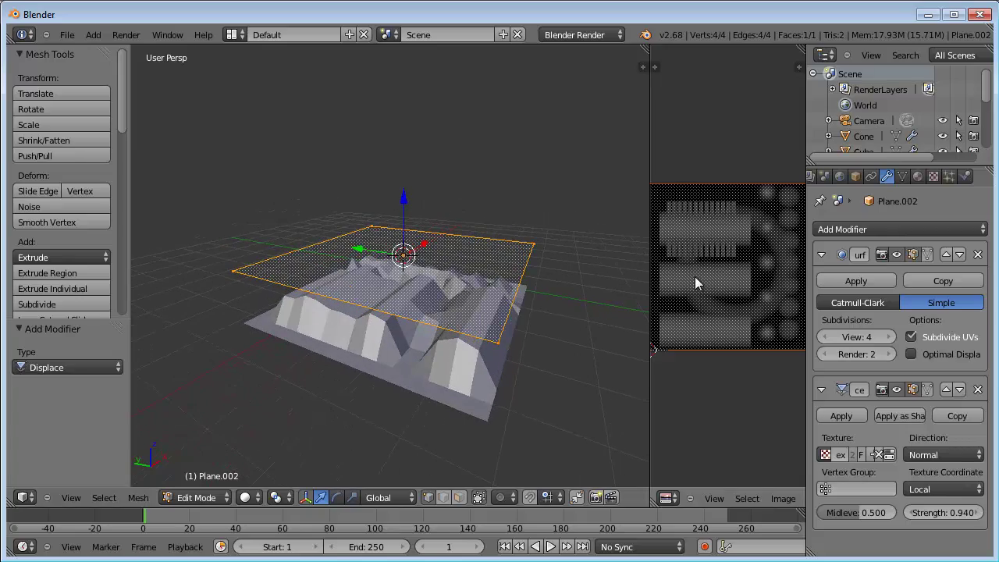
mouse_move(374, 320)
middle_mouse_down()
mouse_move(305, 385)
mouse_move(211, 315)
mouse_move(162, 307)
middle_mouse_up()
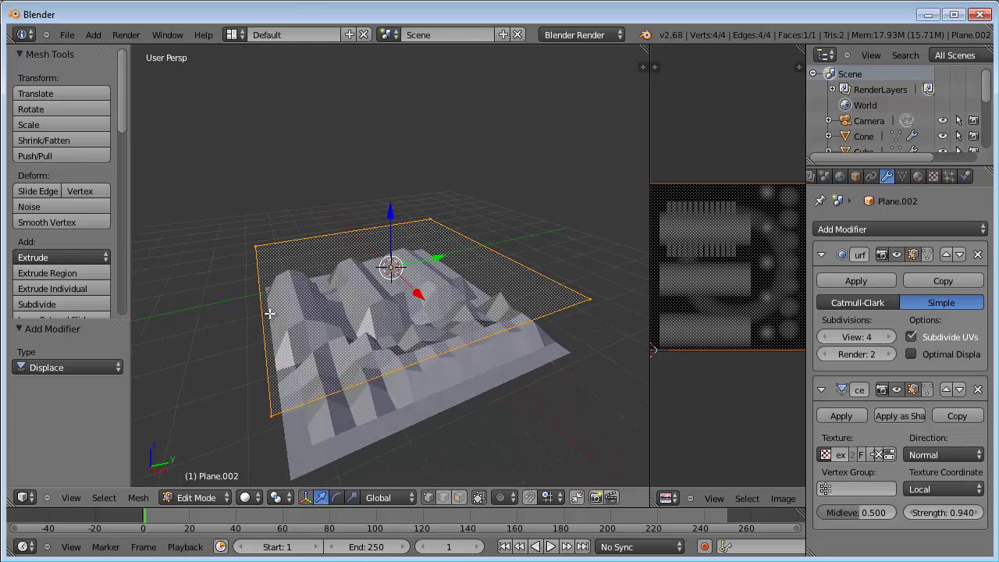
middle_click_drag(367, 312, 403, 339)
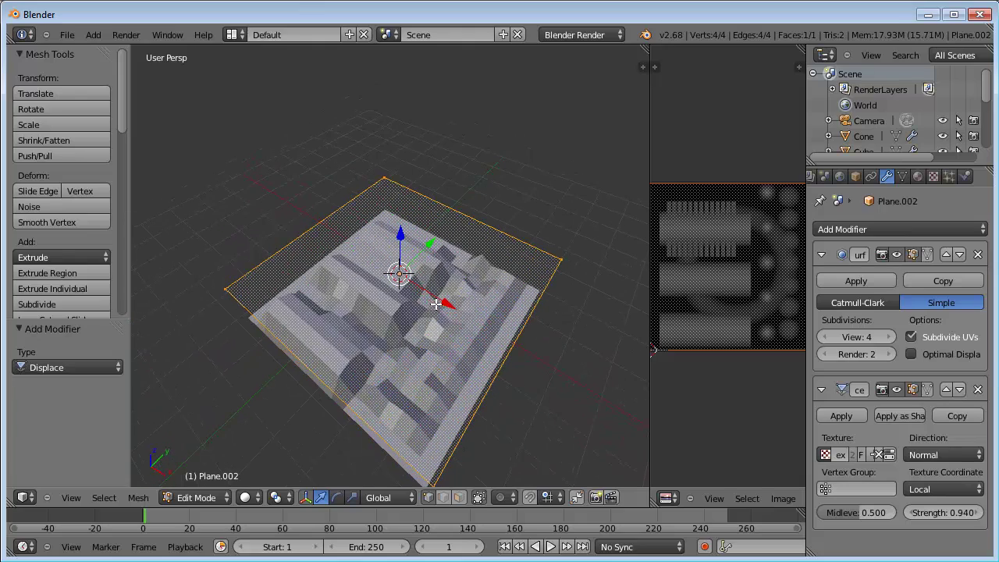
Step: Raise the Subdivision Surface viewport levels from 4 to 6 and orbit to inspect the relief
left_click(886, 337)
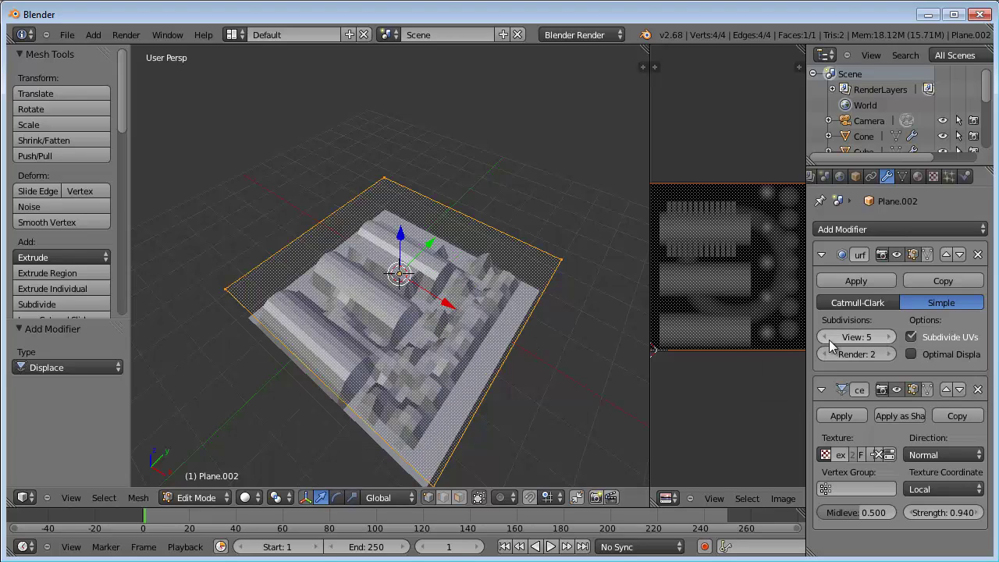
left_click(890, 337)
mouse_move(457, 330)
middle_mouse_down()
mouse_move(544, 307)
mouse_move(423, 238)
mouse_move(544, 260)
mouse_move(486, 234)
mouse_move(407, 297)
mouse_move(400, 323)
middle_mouse_up()
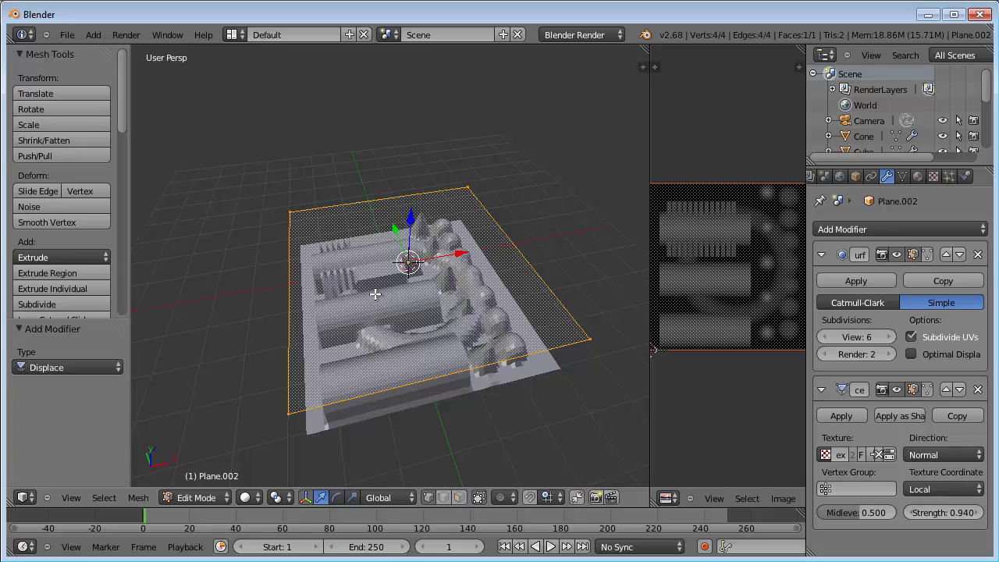
mouse_move(367, 302)
middle_mouse_down()
mouse_move(538, 267)
mouse_move(525, 273)
middle_mouse_up()
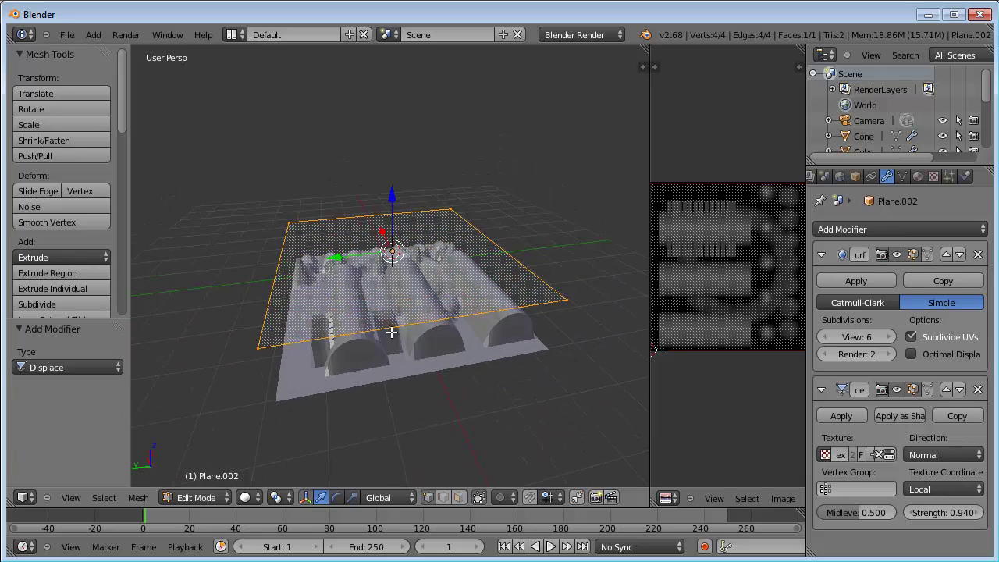
mouse_move(392, 332)
middle_mouse_down()
mouse_move(408, 286)
mouse_move(507, 297)
mouse_move(519, 313)
mouse_move(378, 355)
mouse_move(367, 288)
mouse_move(401, 296)
mouse_move(414, 341)
middle_mouse_up()
scroll(378, 355, "up", 4)
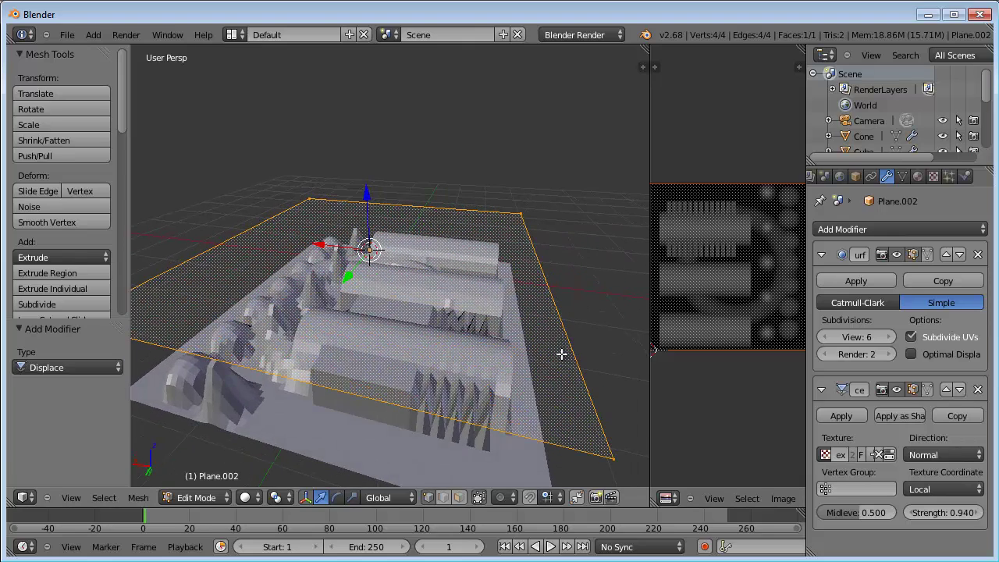
Step: Switch Plane.002 to Object Mode and orbit around the displaced relief
key("Tab")
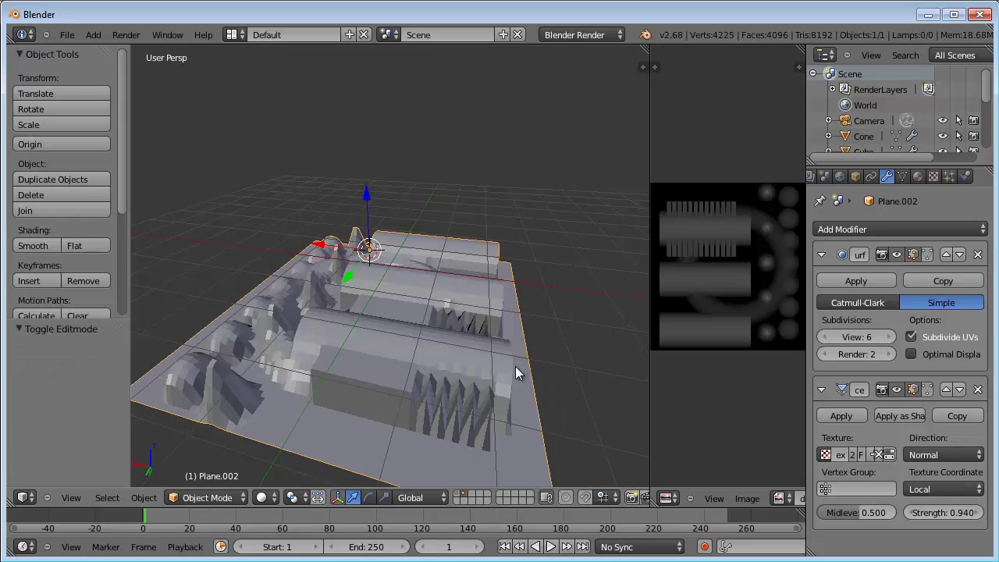
mouse_move(334, 367)
middle_mouse_down()
mouse_move(312, 312)
mouse_move(200, 364)
mouse_move(305, 352)
mouse_move(305, 383)
mouse_move(353, 318)
mouse_move(364, 364)
mouse_move(391, 296)
mouse_move(445, 286)
mouse_move(486, 297)
mouse_move(382, 307)
mouse_move(368, 294)
mouse_move(420, 299)
middle_mouse_up()
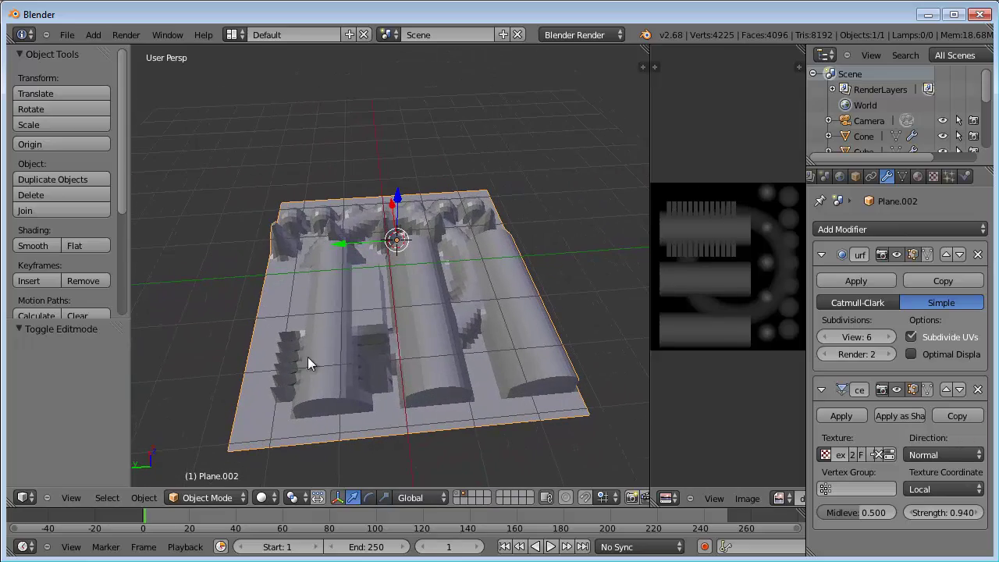
mouse_move(299, 345)
middle_mouse_down()
mouse_move(429, 316)
mouse_move(495, 318)
mouse_move(557, 357)
middle_mouse_up()
mouse_move(421, 309)
middle_mouse_down()
mouse_move(390, 319)
mouse_move(362, 313)
mouse_move(385, 330)
mouse_move(382, 344)
mouse_move(360, 297)
mouse_move(394, 290)
mouse_move(367, 312)
mouse_move(409, 332)
mouse_move(422, 379)
mouse_move(426, 331)
mouse_move(440, 353)
mouse_move(434, 348)
middle_mouse_up()
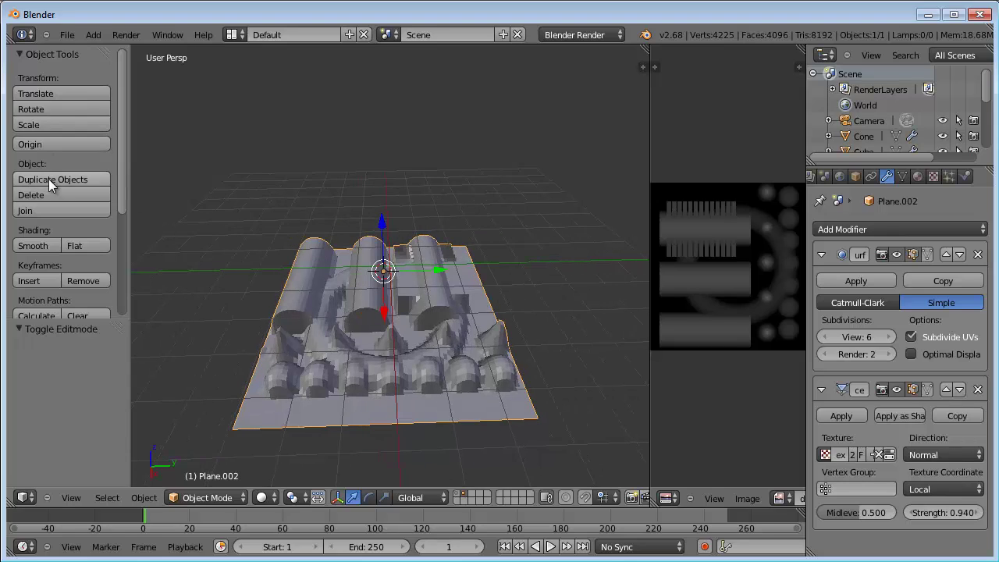
Step: Apply smooth shading to Plane.002 and orbit to view the soft surfaces
left_click(33, 246)
scroll(365, 330, "up", 2)
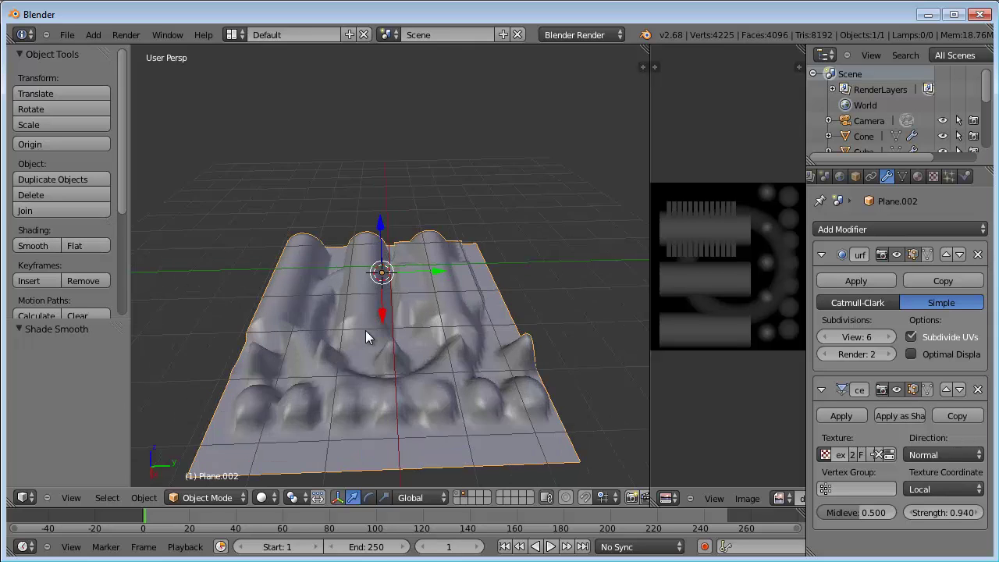
scroll(367, 331, "up", 3)
mouse_move(369, 332)
middle_mouse_down()
mouse_move(326, 319)
mouse_move(288, 281)
mouse_move(241, 295)
mouse_move(188, 364)
middle_mouse_up()
mouse_move(368, 334)
middle_mouse_down()
mouse_move(369, 360)
mouse_move(423, 290)
mouse_move(508, 290)
mouse_move(481, 307)
mouse_move(356, 308)
mouse_move(419, 291)
mouse_move(459, 298)
mouse_move(456, 284)
mouse_move(383, 262)
mouse_move(377, 236)
mouse_move(445, 298)
mouse_move(463, 341)
mouse_move(450, 348)
middle_mouse_up()
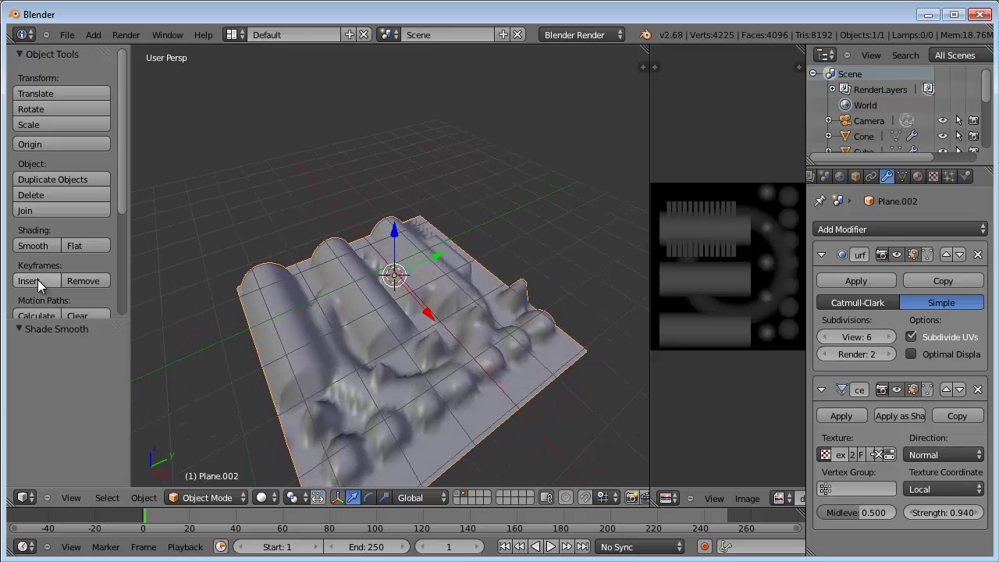
Step: Compare flat against smooth shading, finishing with smooth shading applied
left_click(78, 247)
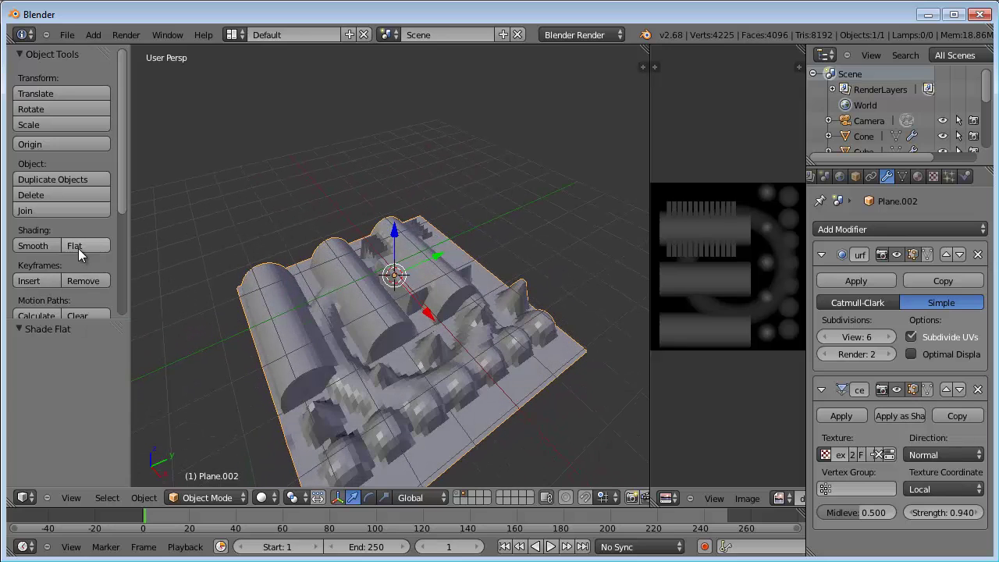
left_click(37, 243)
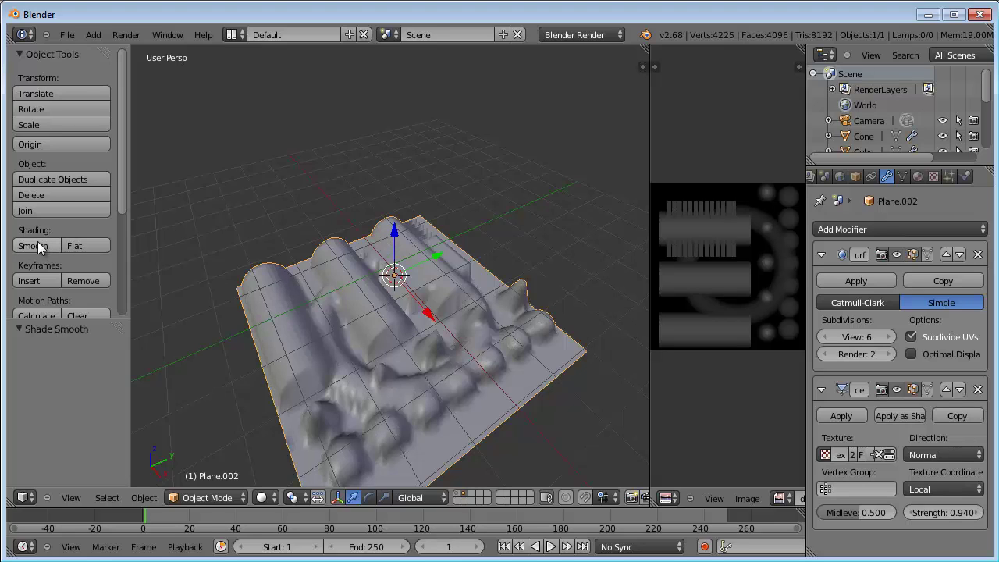
left_click(75, 245)
left_click(39, 247)
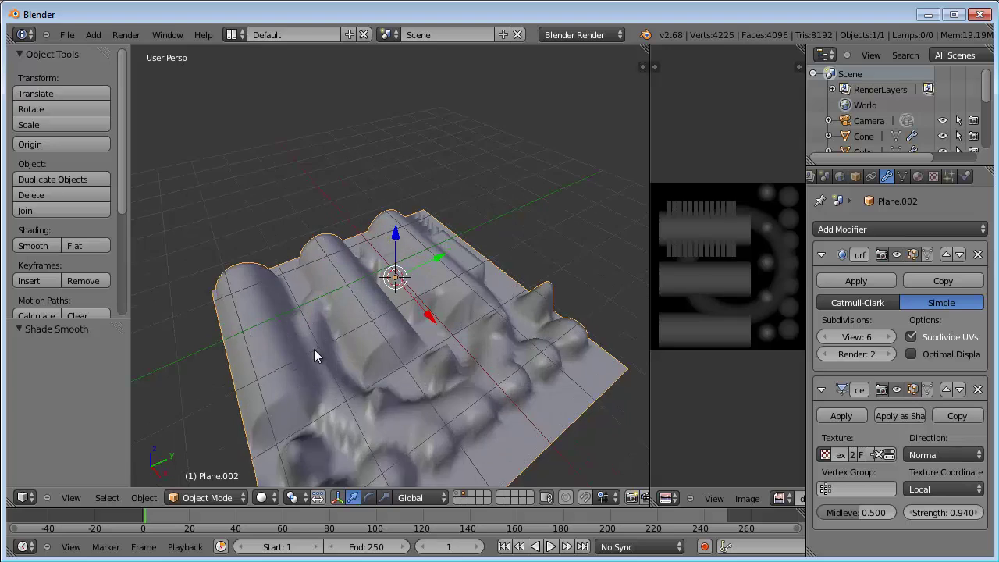
middle_click_drag(318, 352, 375, 319)
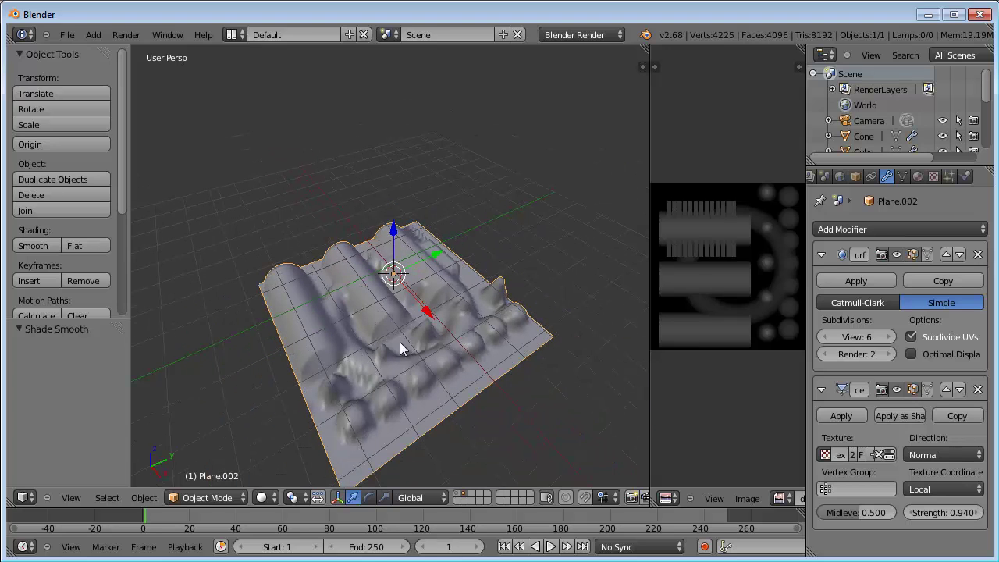